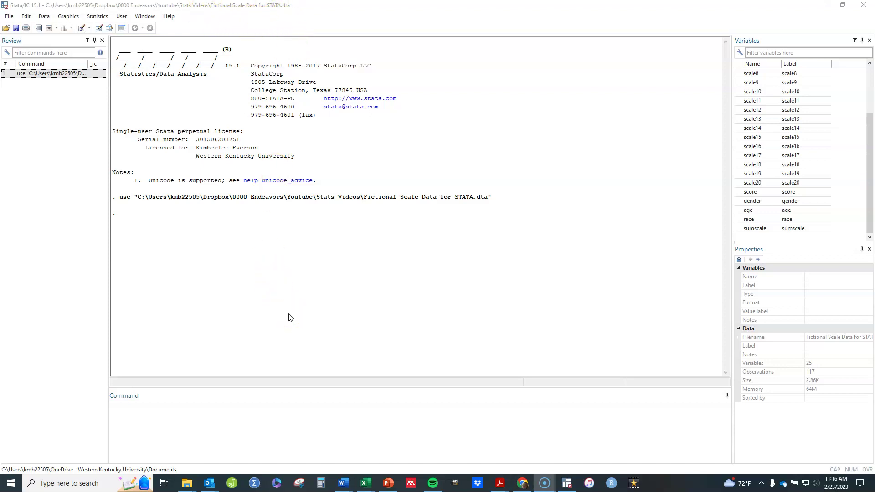
- Run 'by race, sort: sum sumscale' to get sumscale summaries per race (means 58.97, 59.41, 60.14)
{"action": "left_click", "coordinate": [868, 190]}
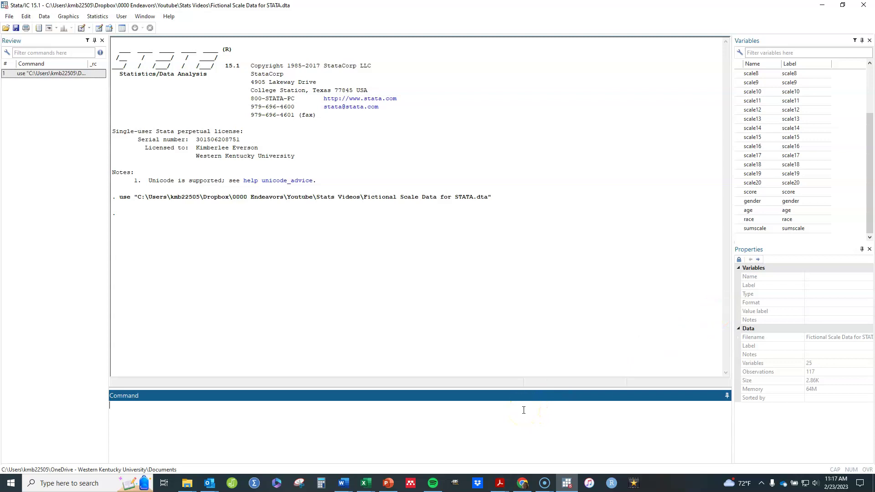
{"action": "left_click", "coordinate": [466, 427]}
{"action": "left_click", "coordinate": [434, 434]}
{"action": "type", "text": "by race, sort: sor"}
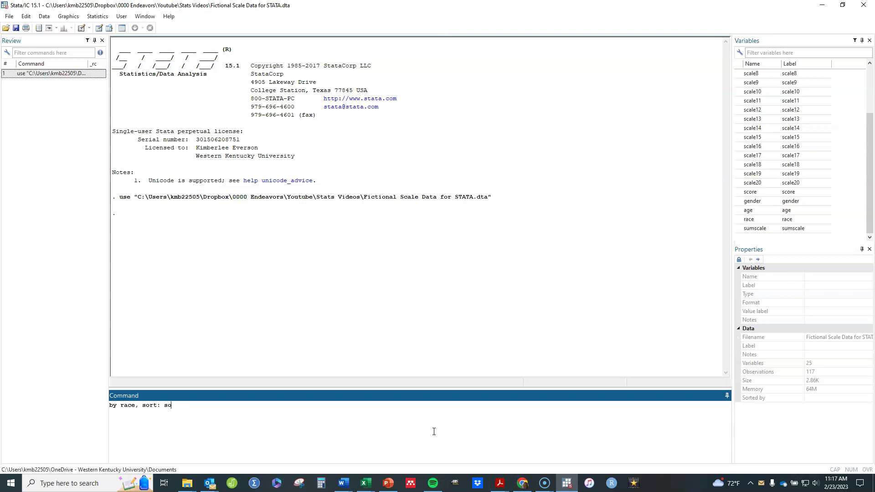
{"action": "key", "text": "BackSpace"}
{"action": "type", "text": "um sumscale"}
{"action": "key", "text": "Return"}
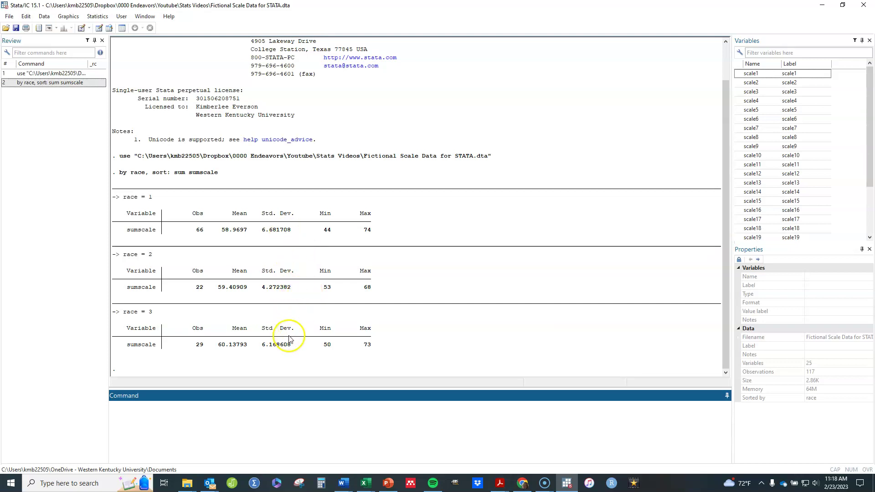
- Draw sumscale box plots for race groups 1, 2 and 3 with 'graph box sumscale, over(race)'
{"action": "left_click", "coordinate": [186, 416]}
{"action": "type", "text": "graph box"}
{"action": "type", "text": "sum"}
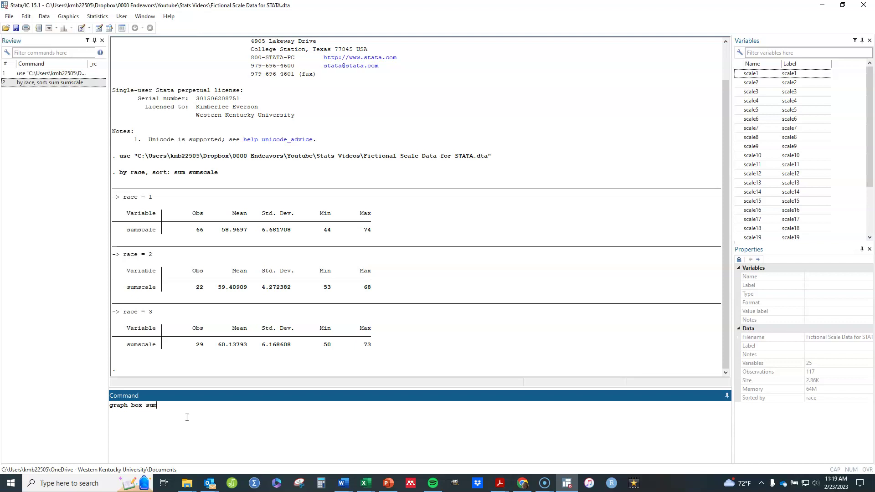
{"action": "type", "text": "scale, over(race)"}
{"action": "key", "text": "Return"}
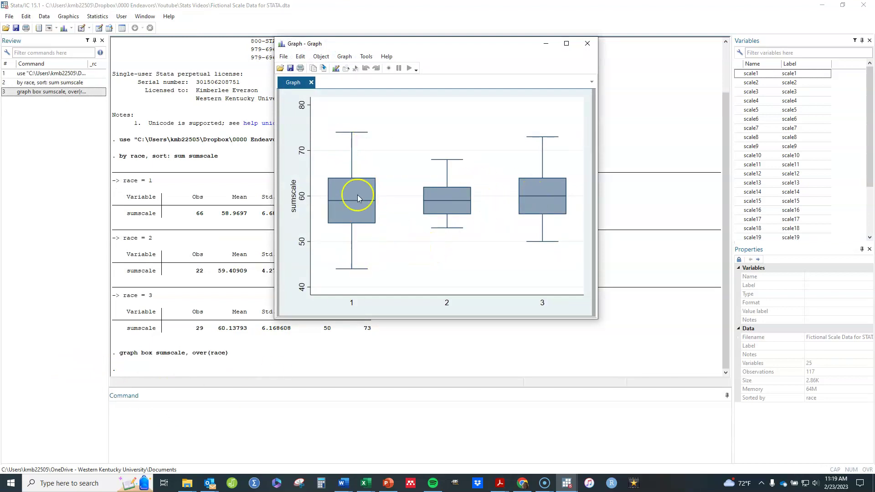
- Shift the box plot window aside and back to compare it with the race summary tables
{"action": "left_click_drag", "start_coordinate": [426, 48], "coordinate": [571, 61]}
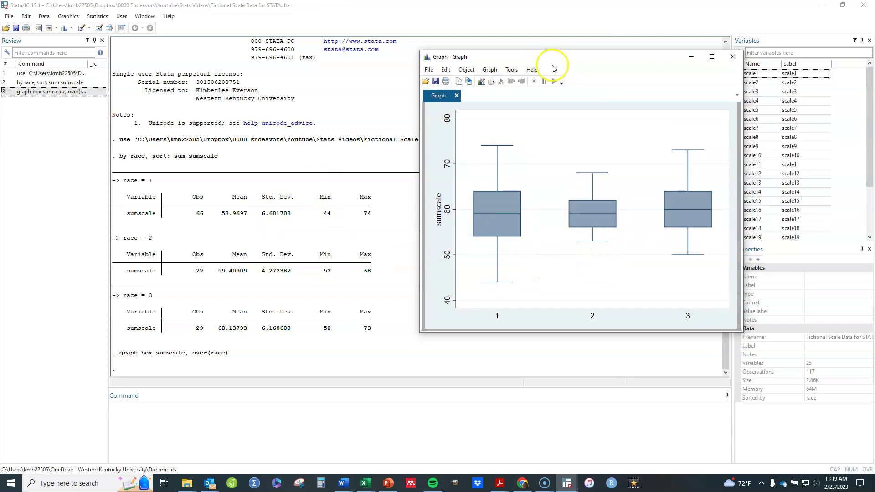
{"action": "left_click_drag", "start_coordinate": [575, 58], "coordinate": [476, 56]}
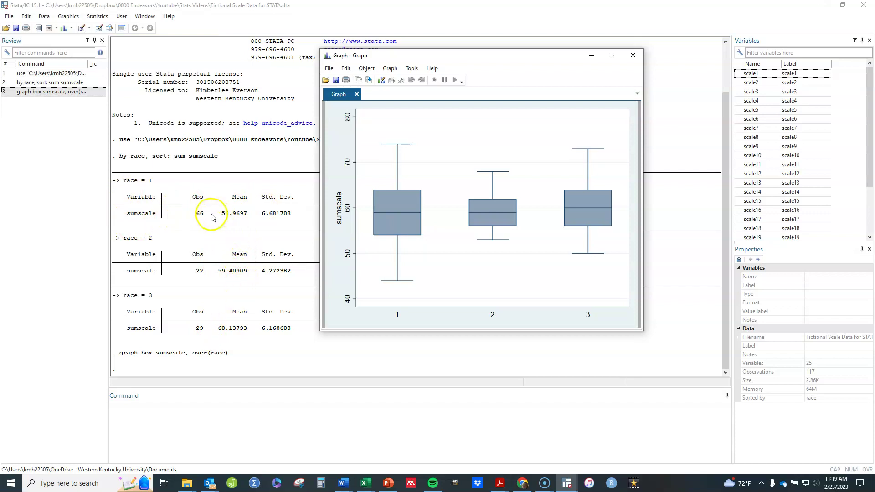
{"action": "left_click", "coordinate": [212, 334]}
{"action": "left_click", "coordinate": [212, 335]}
{"action": "left_click", "coordinate": [293, 343]}
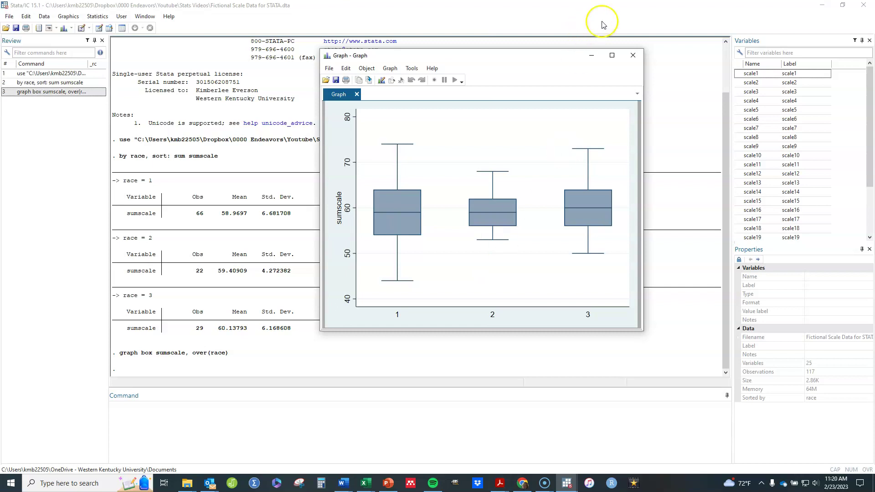
- Close the graph and run 'oneway sumscale race' (F = 0.36, Prob > F = 0.6972)
{"action": "left_click", "coordinate": [633, 55]}
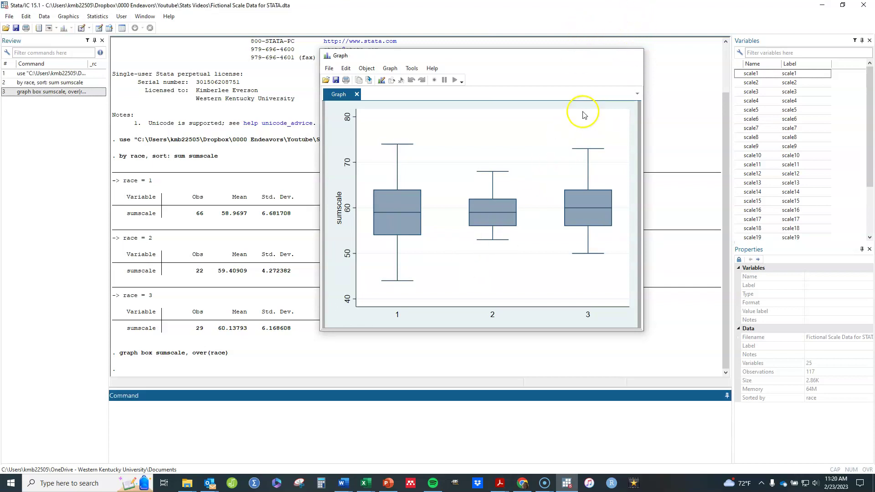
{"action": "left_click", "coordinate": [166, 410]}
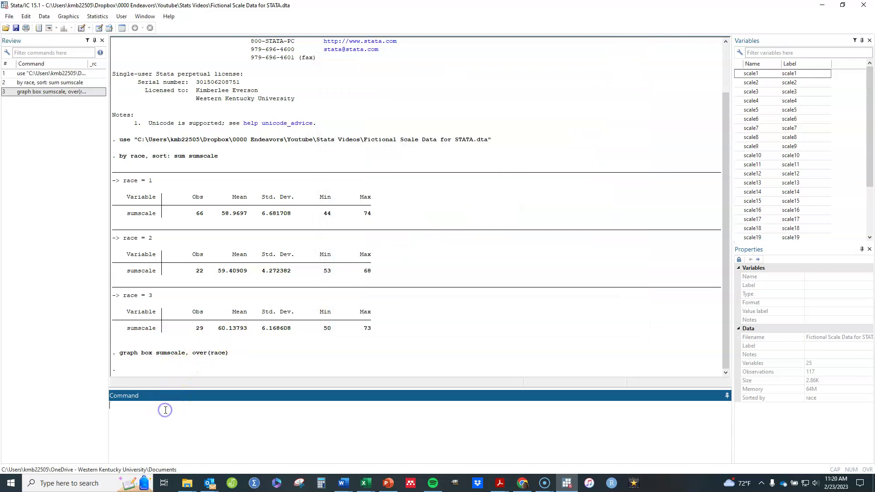
{"action": "type", "text": "oneway sumscale"}
{"action": "type", "text": "race"}
{"action": "key", "text": "Return"}
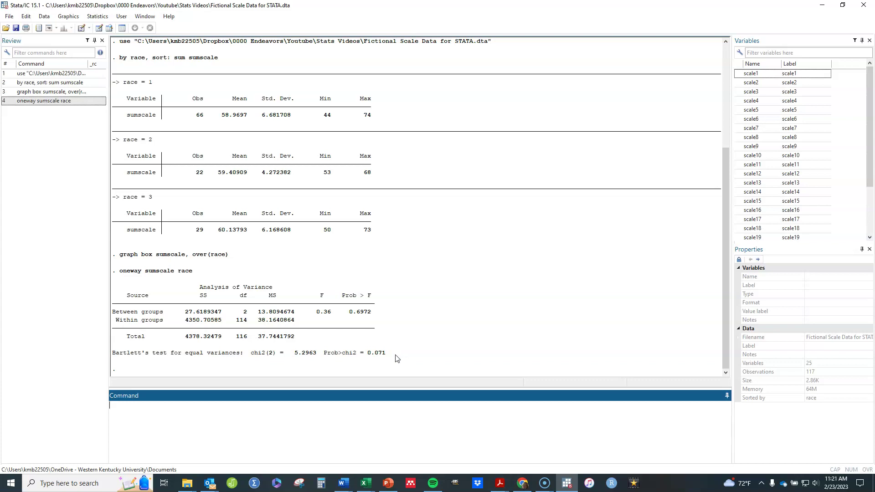
{"action": "left_click", "coordinate": [389, 360]}
- Run 'anova sumscale race' to produce the ANOVA model table for sumscale by race
{"action": "left_click", "coordinate": [180, 425]}
{"action": "type", "text": "anova sumscale race"}
{"action": "key", "text": "Return"}
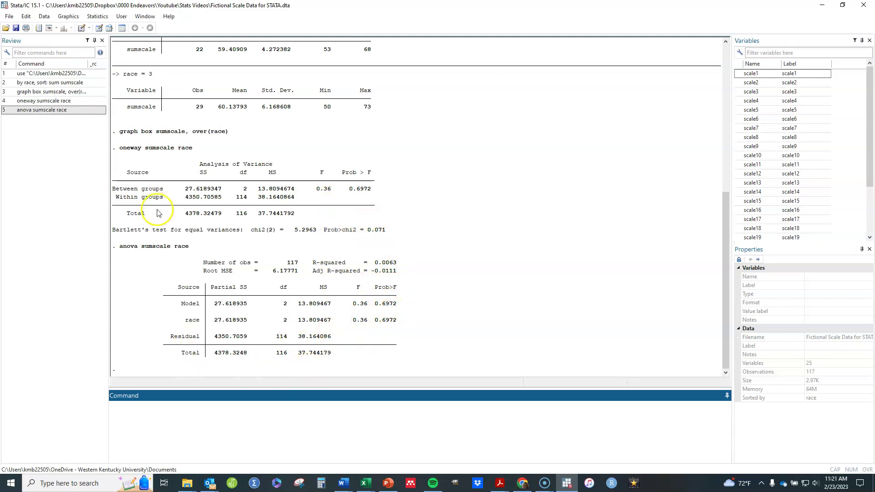
{"action": "left_click", "coordinate": [294, 435]}
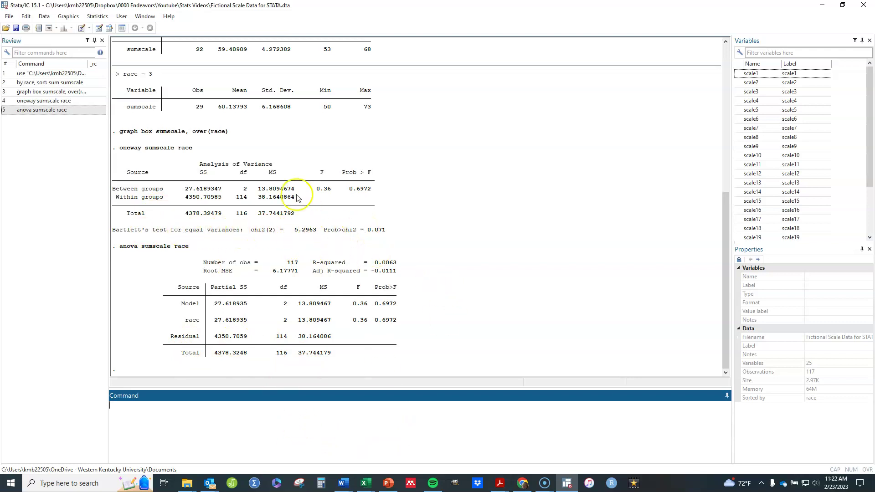
{"action": "left_click", "coordinate": [105, 17]}
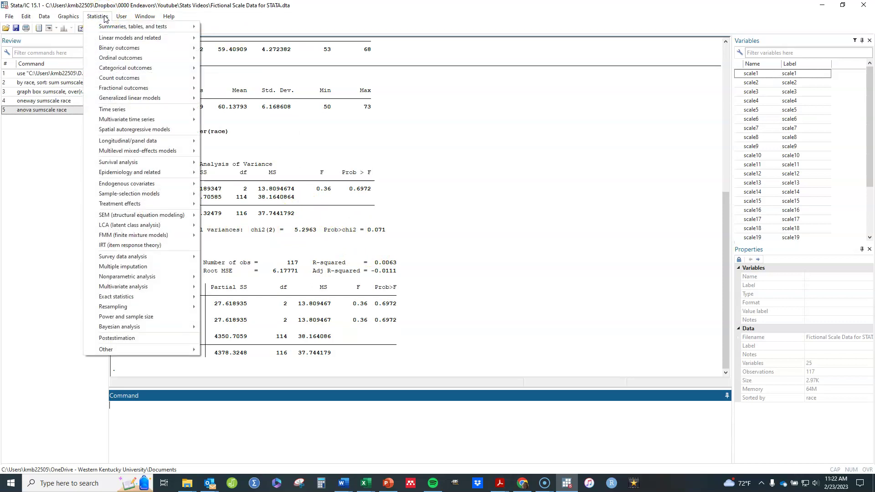
- Go to Statistics > Linear models and related > ANOVA/MANOVA to list its analyses
{"action": "mouse_move", "coordinate": [110, 39]}
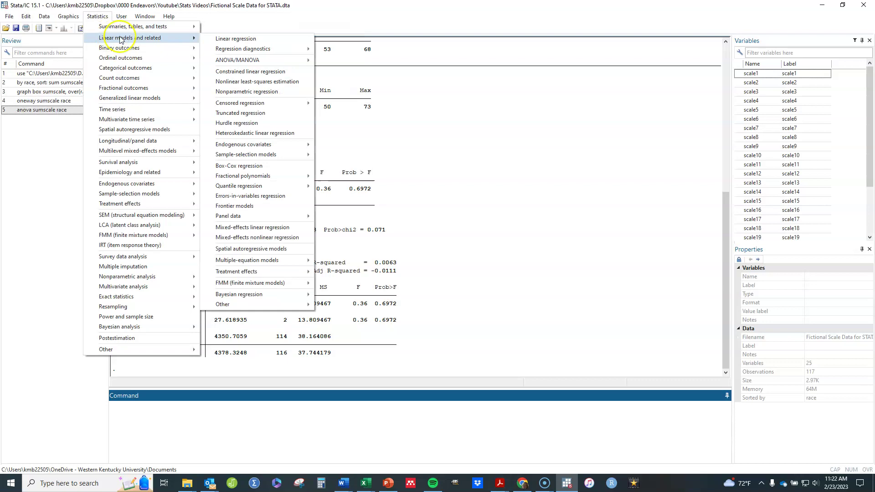
{"action": "mouse_move", "coordinate": [230, 63]}
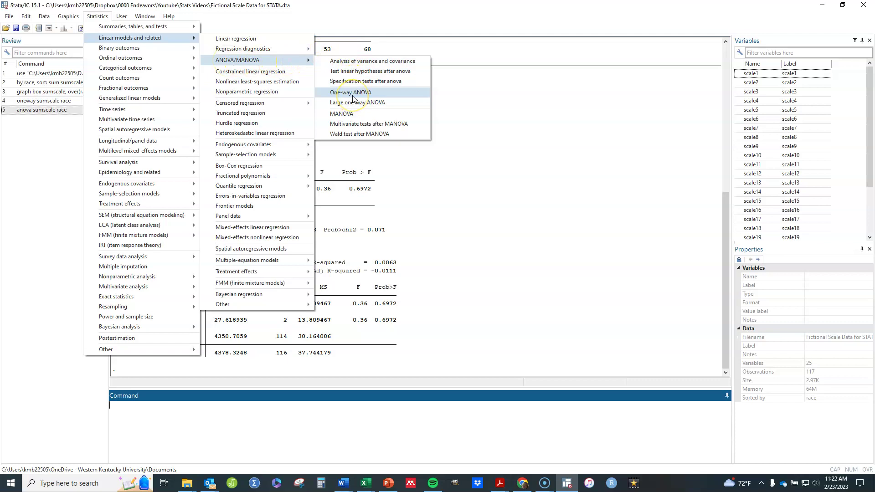
{"action": "left_click", "coordinate": [355, 61]}
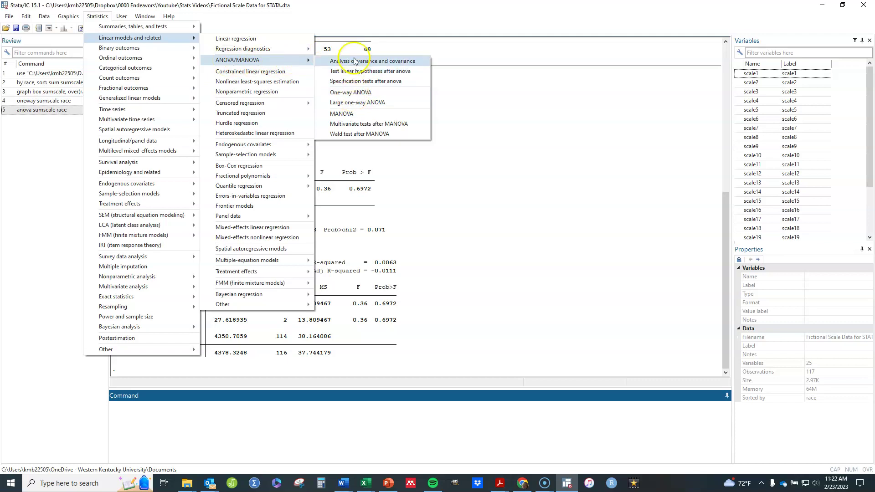
- Open the One-way ANOVA dialog, browse its by/if/in and Main tabs, then cancel without running
{"action": "left_click", "coordinate": [352, 93]}
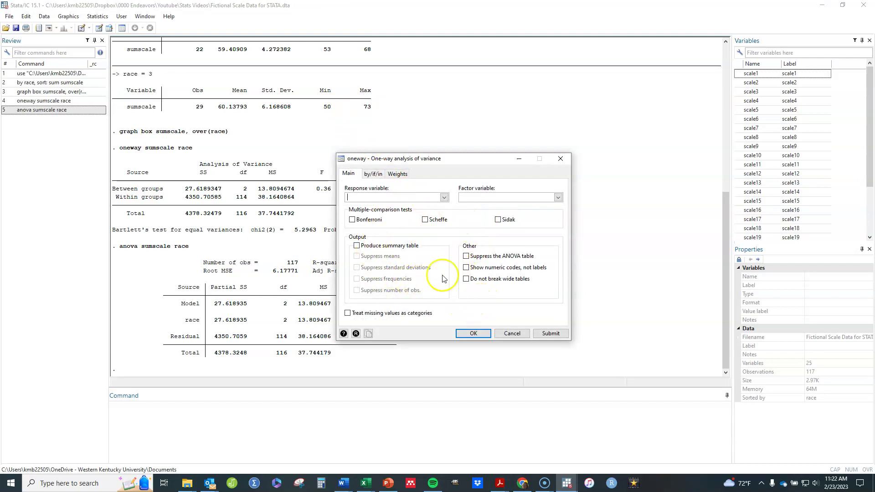
{"action": "left_click", "coordinate": [371, 176]}
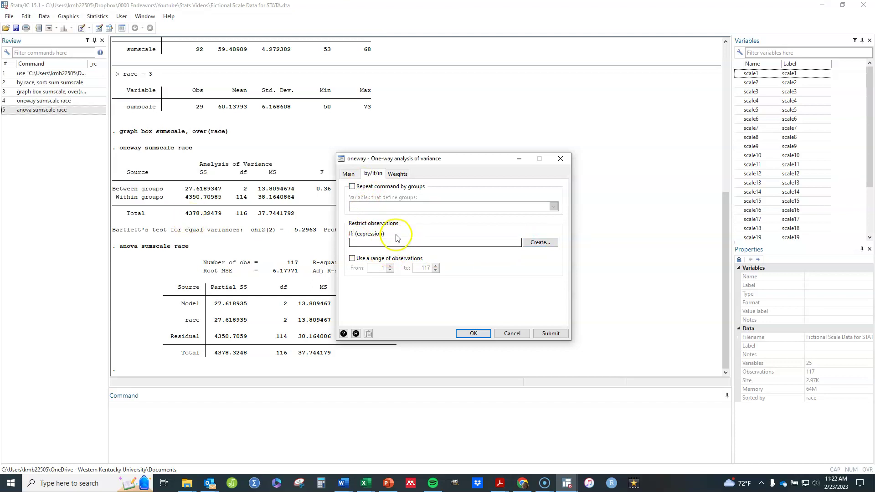
{"action": "left_click", "coordinate": [349, 173]}
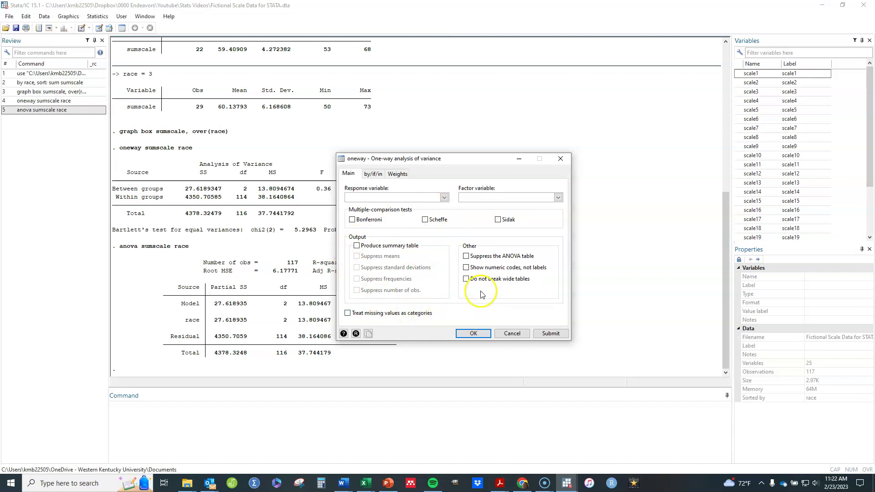
{"action": "left_click", "coordinate": [506, 334]}
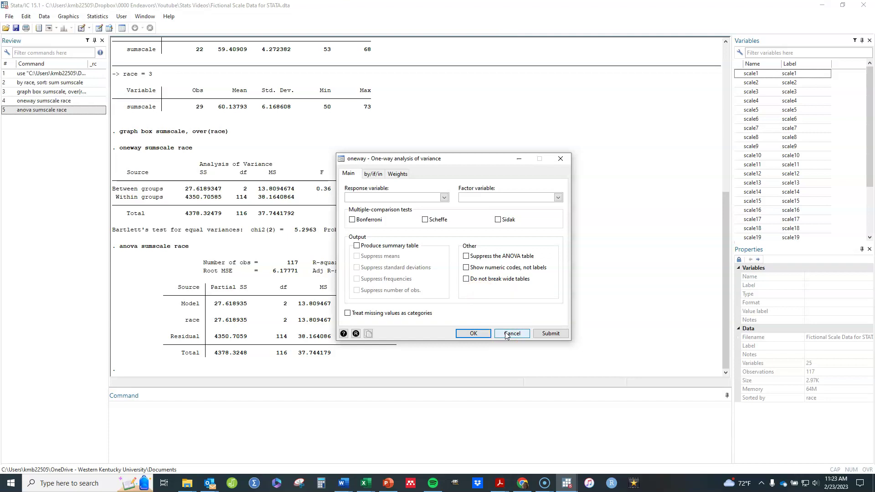
{"action": "left_click", "coordinate": [507, 334]}
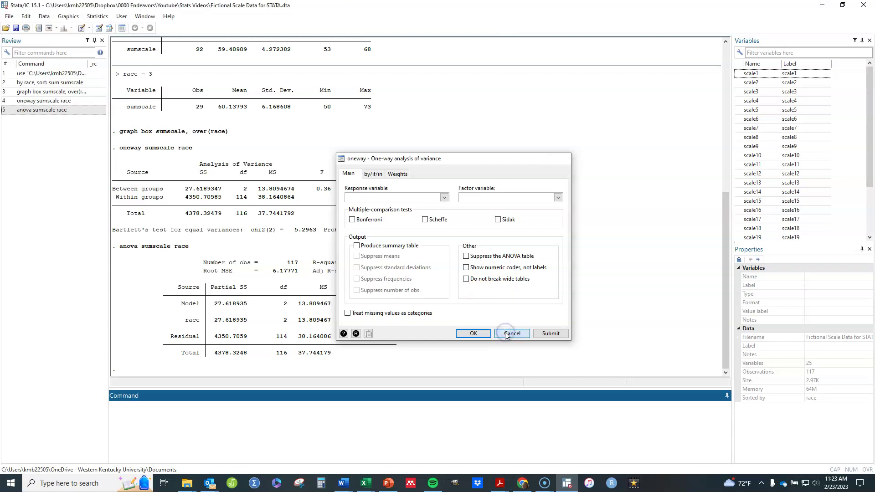
- Open the Analysis of variance dialog and look through its Advanced, by/if/in and Weights tabs
{"action": "left_click", "coordinate": [98, 16]}
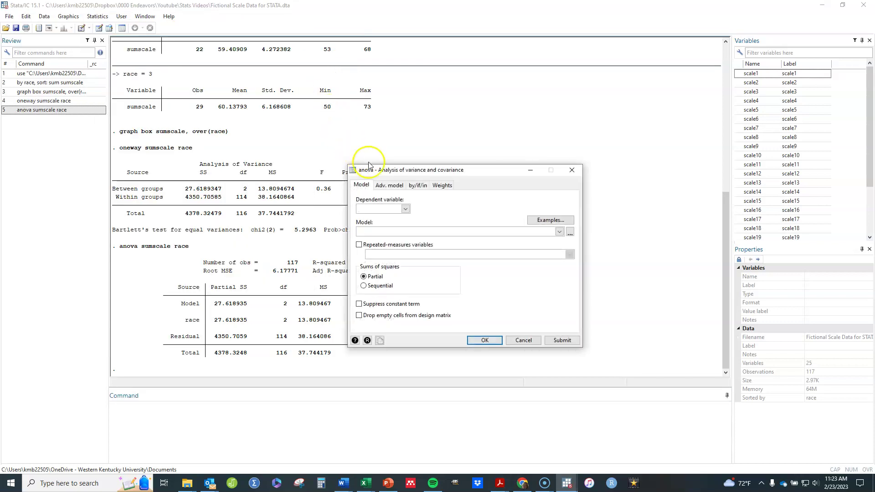
{"action": "left_click", "coordinate": [390, 186]}
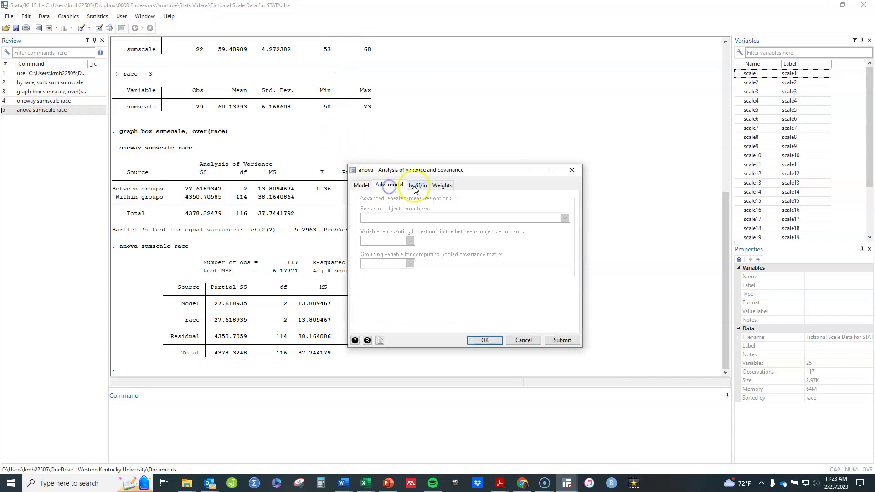
{"action": "left_click", "coordinate": [418, 185]}
{"action": "left_click", "coordinate": [442, 185]}
{"action": "left_click", "coordinate": [359, 185]}
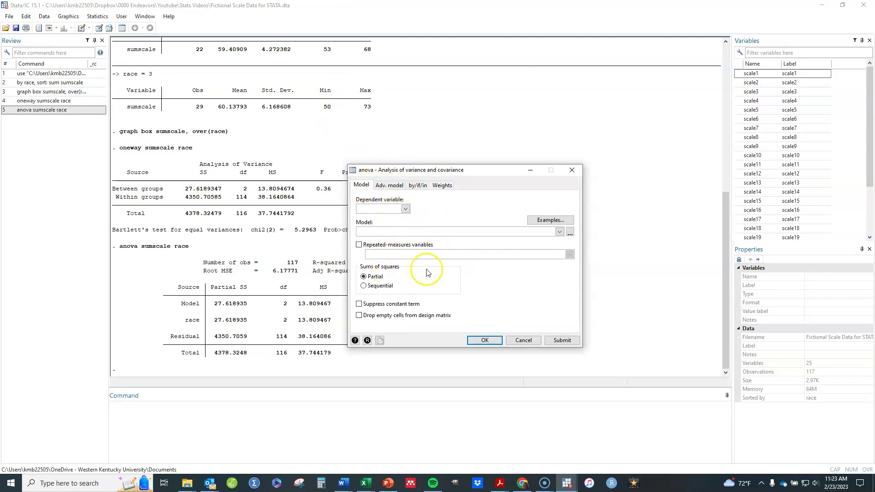
- Choose sumscale as the dependent variable and enter race as the model term
{"action": "left_click", "coordinate": [405, 208]}
{"action": "left_click_drag", "start_coordinate": [406, 230], "coordinate": [406, 271]}
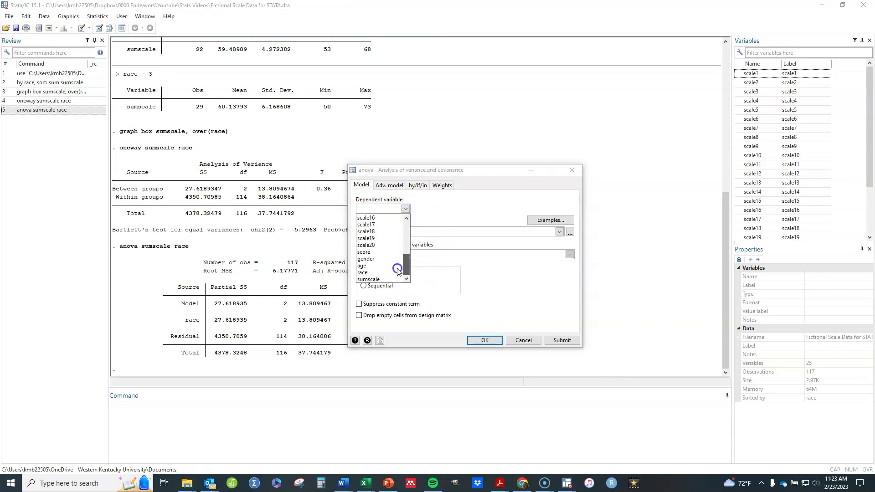
{"action": "left_click", "coordinate": [385, 276]}
{"action": "left_click", "coordinate": [374, 232]}
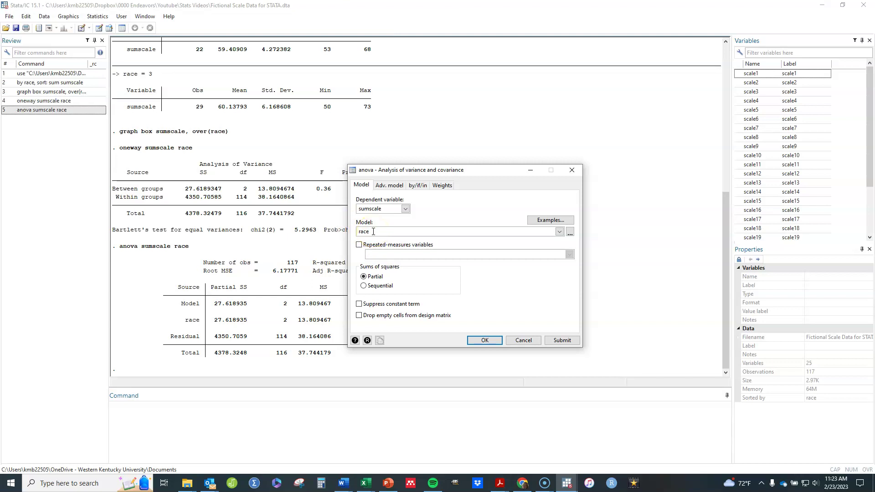
{"action": "left_click", "coordinate": [549, 221]}
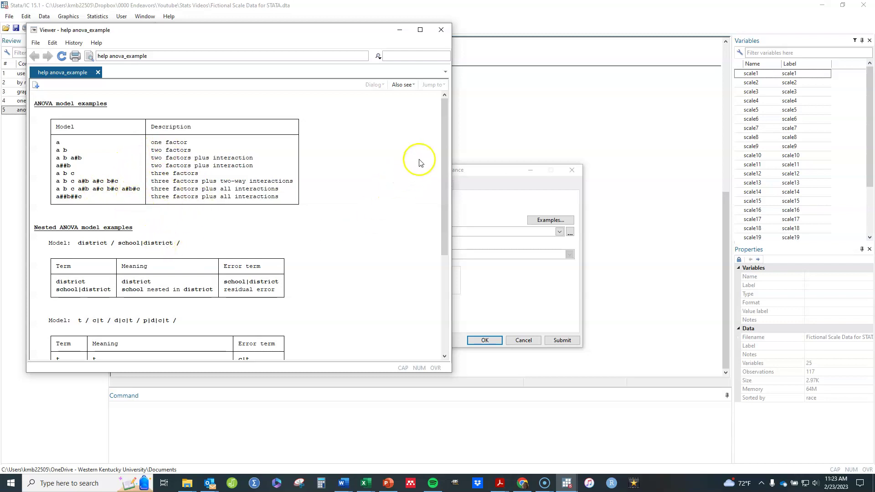
{"action": "left_click_drag", "start_coordinate": [441, 122], "coordinate": [434, 55]}
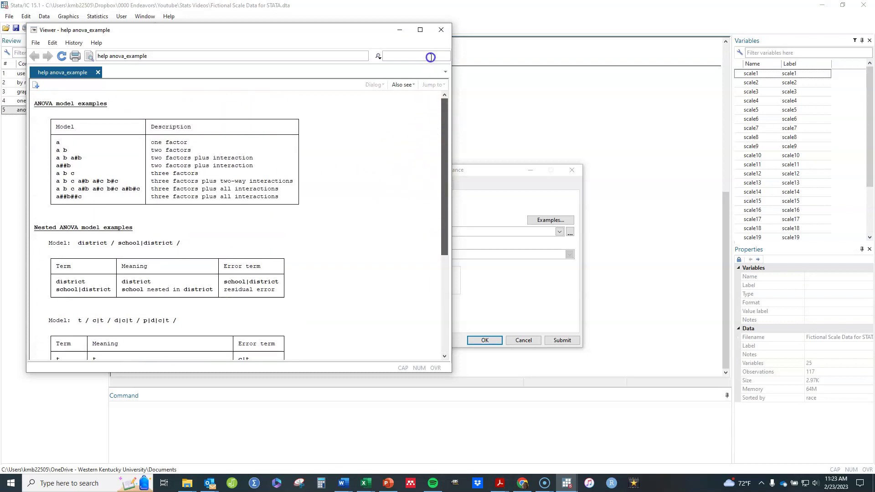
{"action": "left_click", "coordinate": [438, 32]}
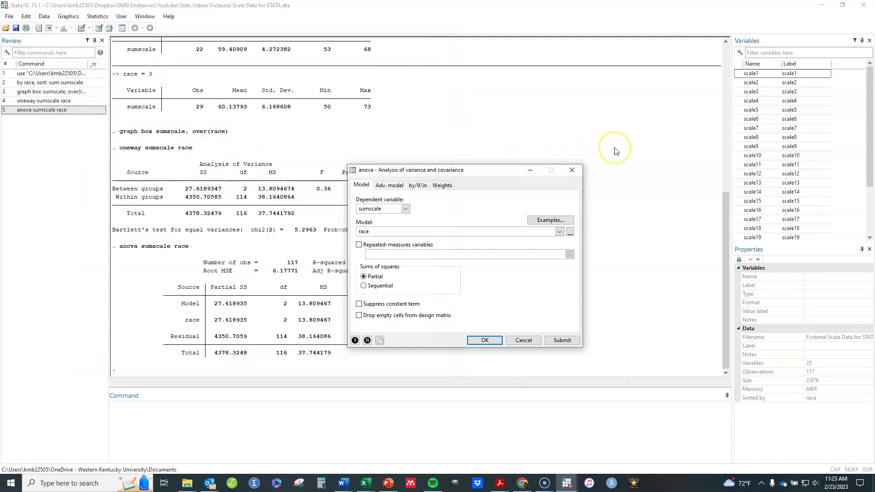